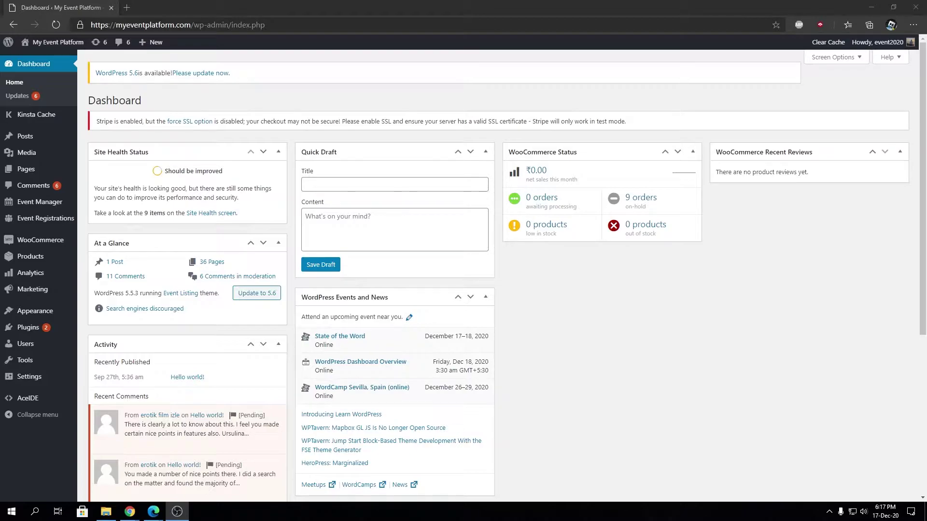
- Open the Event Listing style.css in the Theme Editor, then open AceIDE in a new tab
{"action": "left_click", "coordinate": [907, 338]}
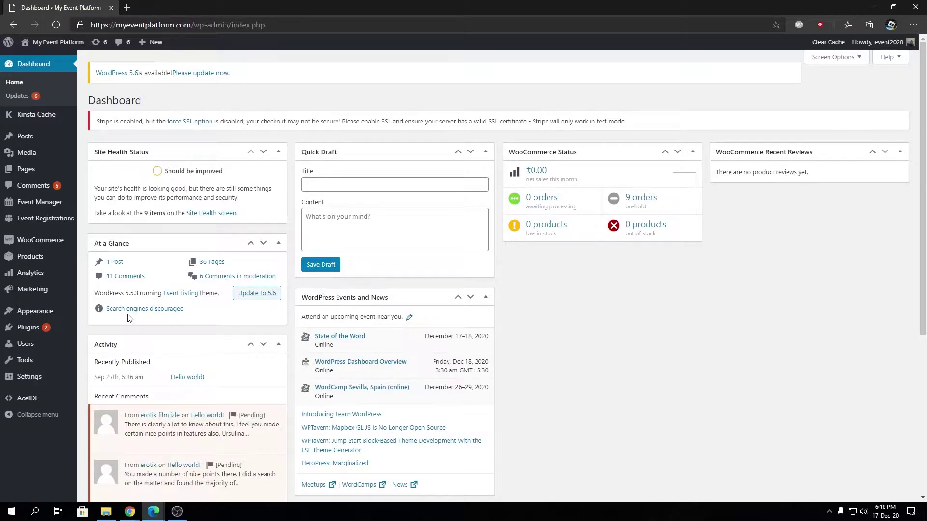
{"action": "mouse_move", "coordinate": [49, 313]}
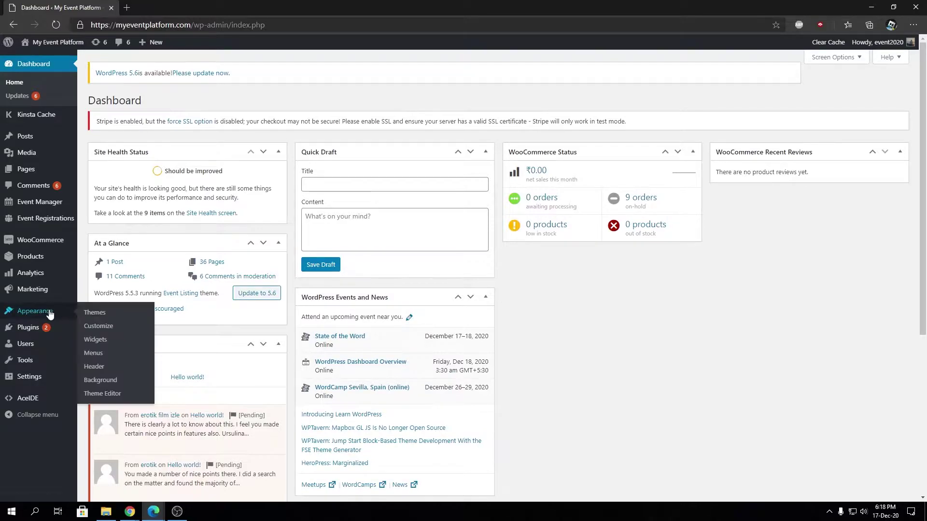
{"action": "left_click", "coordinate": [115, 400]}
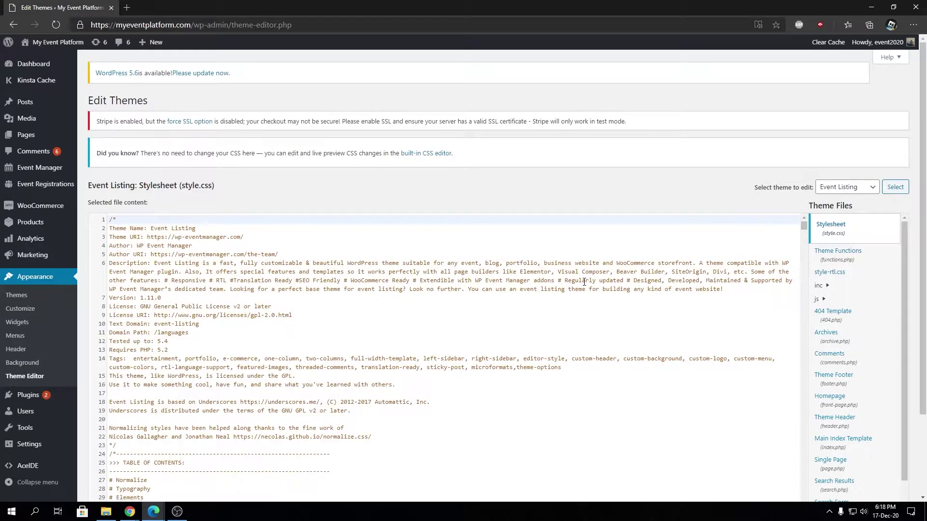
{"action": "scroll", "coordinate": [584, 282], "scroll_direction": "down", "scroll_amount": 3}
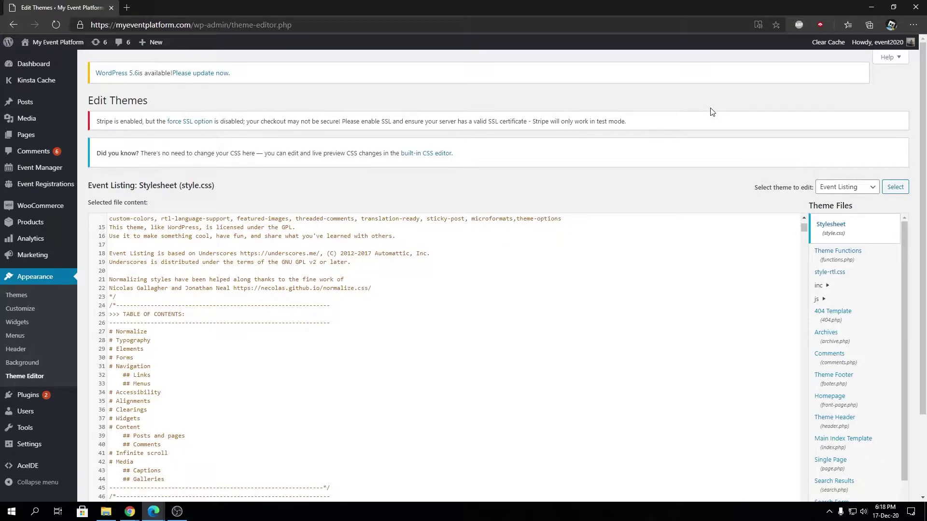
{"action": "scroll", "coordinate": [31, 480], "scroll_direction": "down", "scroll_amount": 2}
{"action": "right_click", "coordinate": [29, 367]}
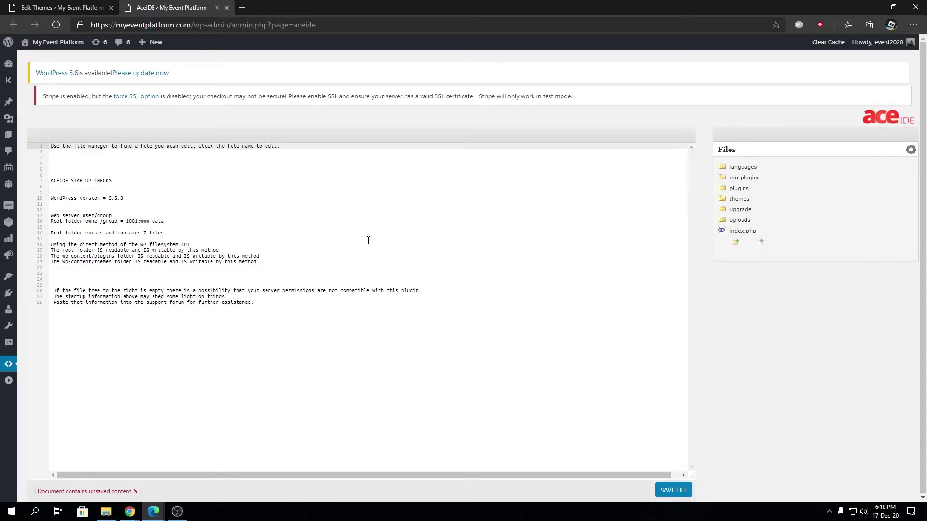
- Close the AceIDE tab, leaving the Event Listing style.css editor open
{"action": "left_click", "coordinate": [227, 7]}
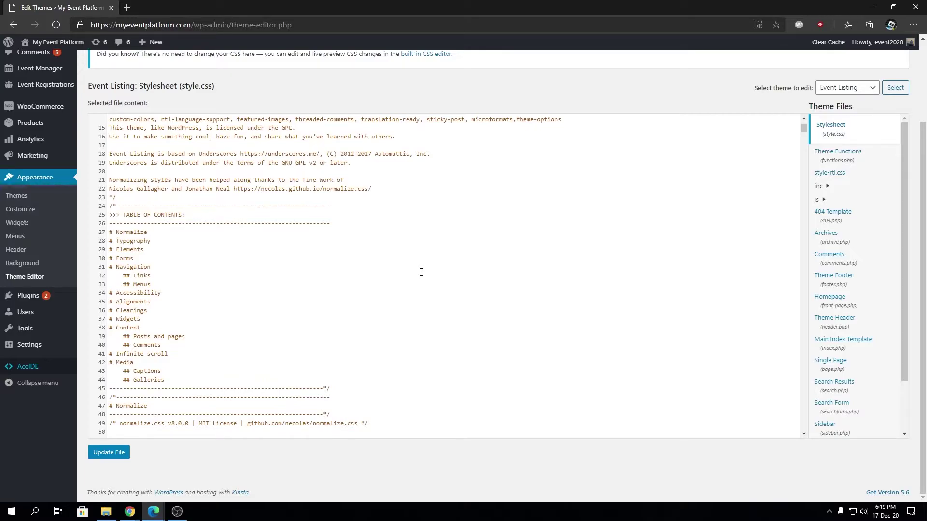
{"action": "key", "text": "ctrl+Home"}
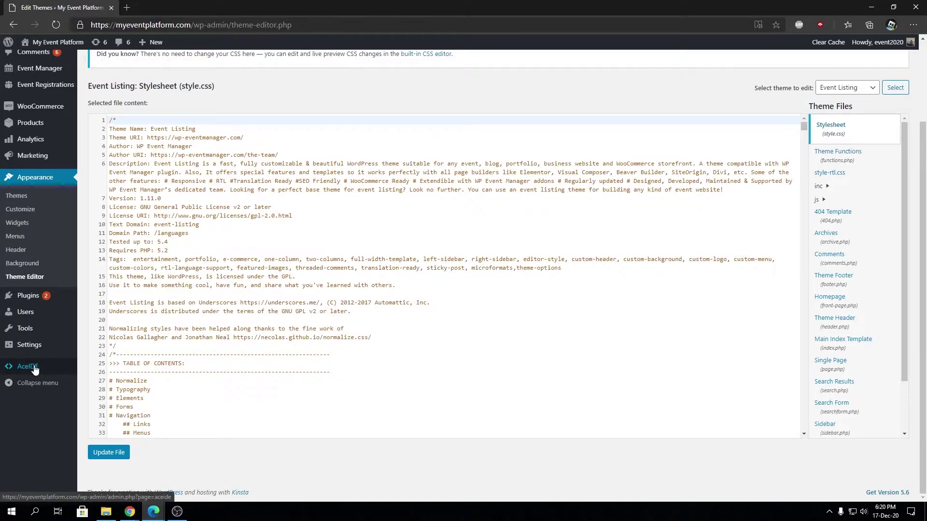
- Go to webftp.dreamhost.com, the DreamHost File Manager, in a new tab
{"action": "left_click", "coordinate": [126, 8]}
{"action": "type", "text": "w"}
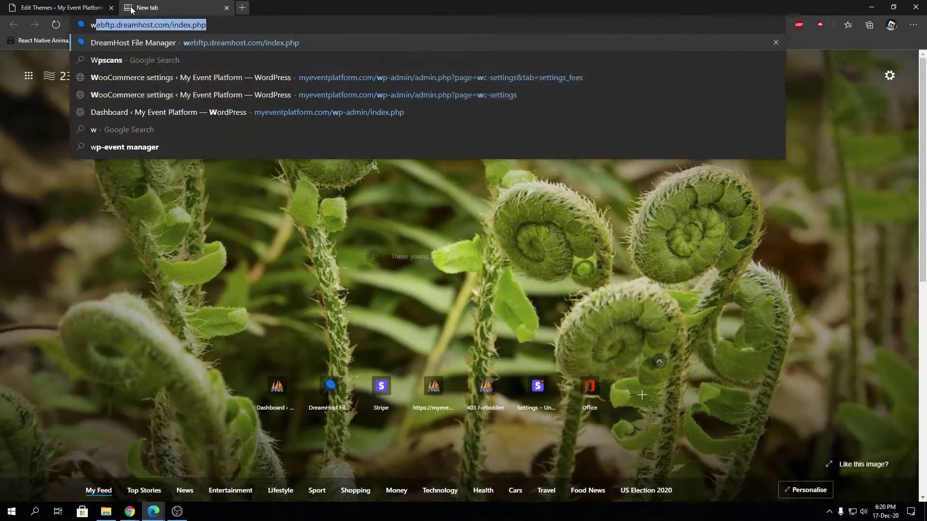
{"action": "type", "text": "eb"}
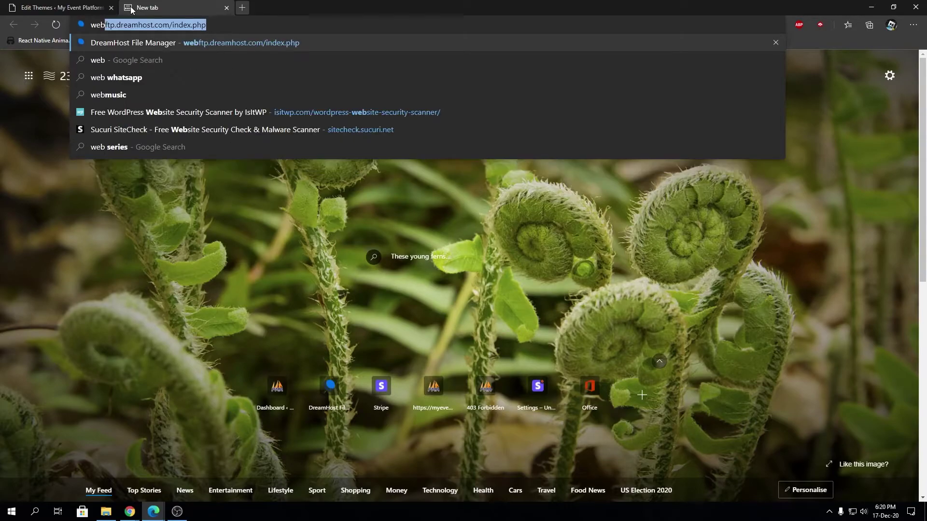
{"action": "key", "text": "Return"}
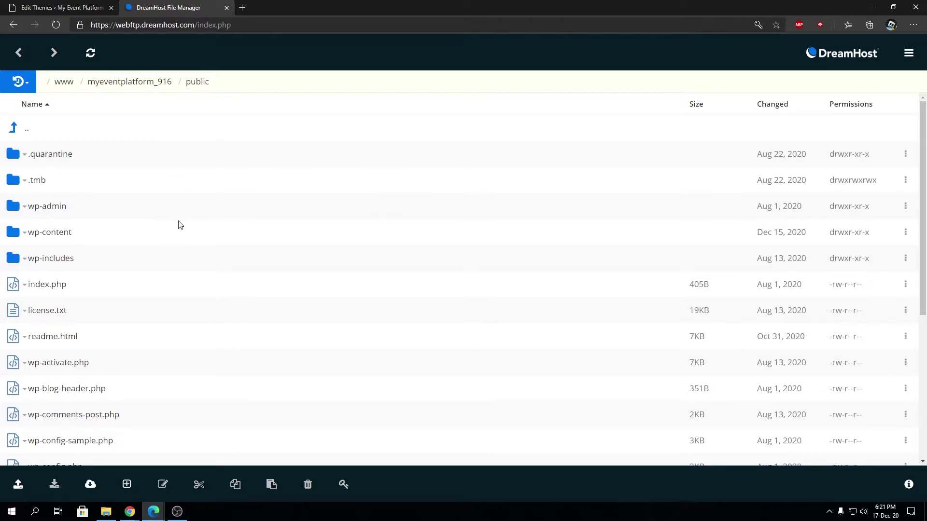
- Open wp-config.php from the site's public folder in the File Manager's text editor
{"action": "scroll", "coordinate": [452, 227], "scroll_direction": "down", "scroll_amount": 5}
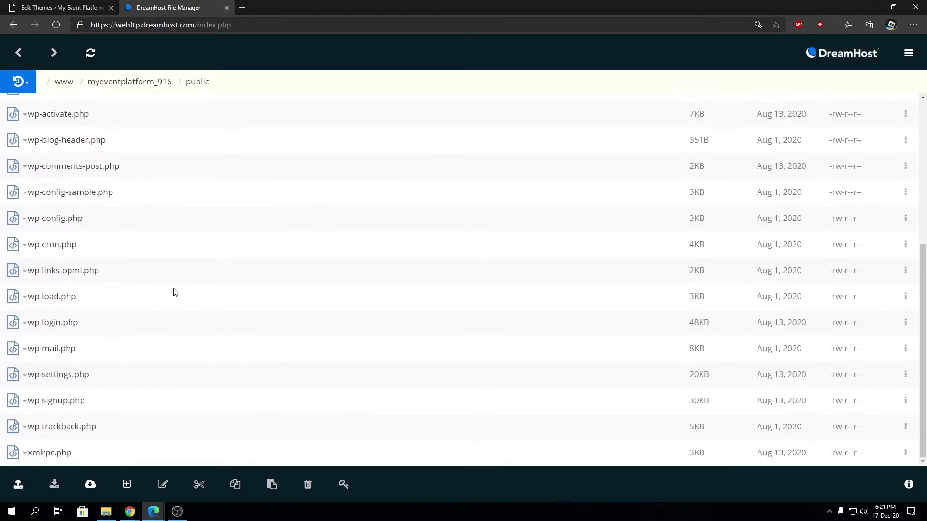
{"action": "left_click", "coordinate": [134, 225]}
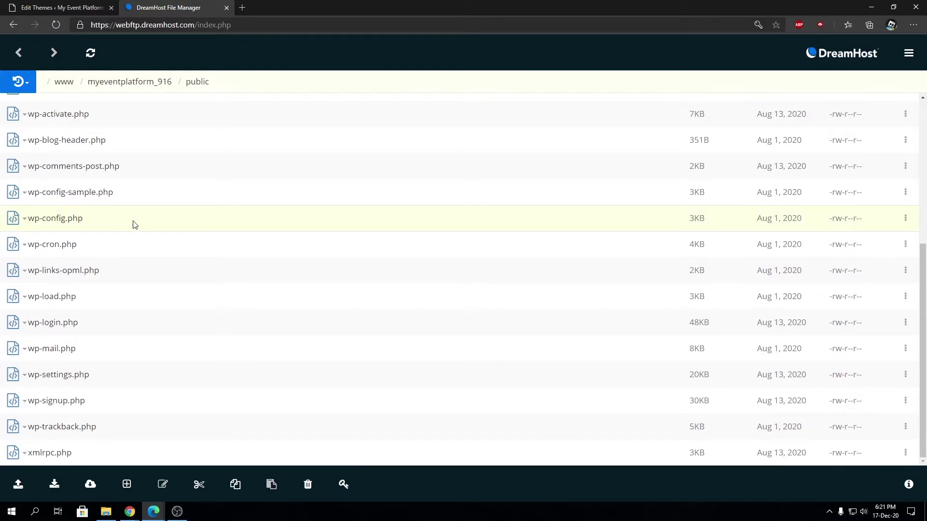
{"action": "right_click", "coordinate": [135, 225]}
{"action": "left_click", "coordinate": [119, 227]}
{"action": "right_click", "coordinate": [119, 227]}
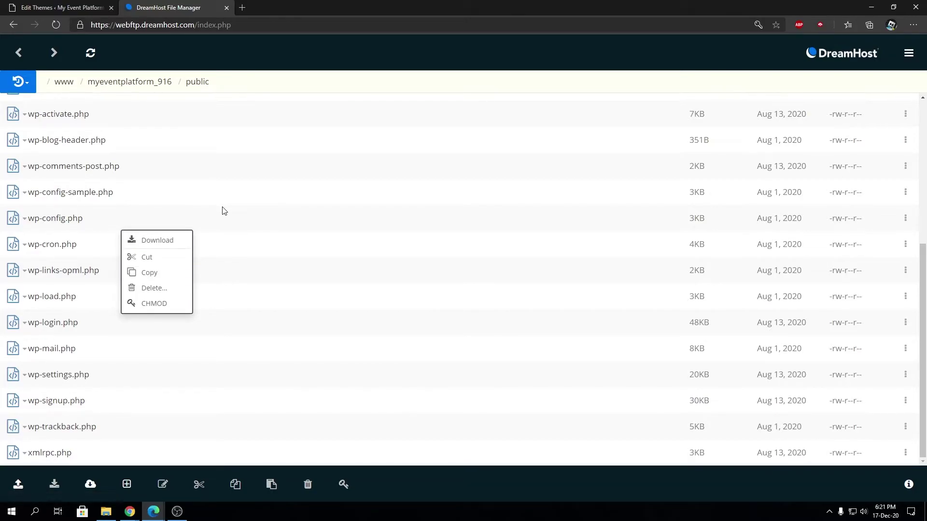
{"action": "left_click", "coordinate": [231, 226]}
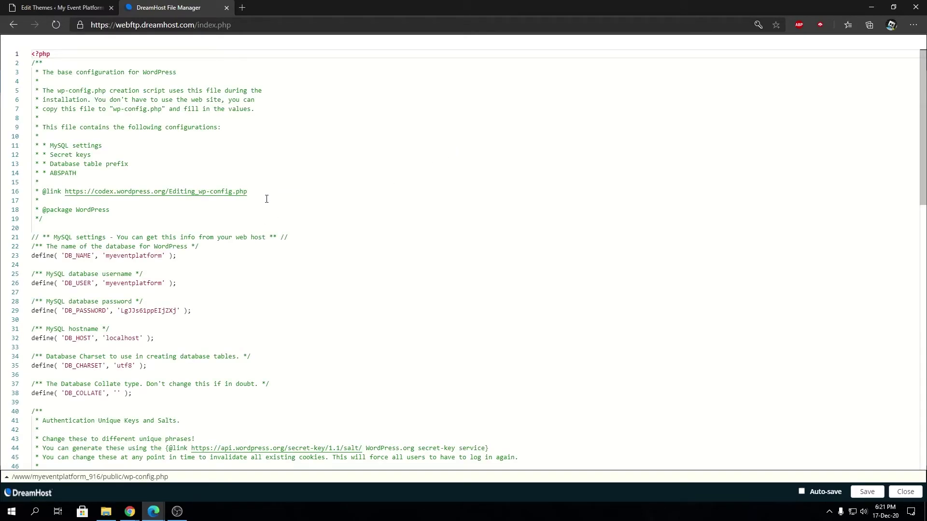
- Add '// CUSTOM SETTING' on line 20 and paste define( 'DISALLOW_FILE_EDIT', true ); below it
{"action": "scroll", "coordinate": [309, 207], "scroll_direction": "down", "scroll_amount": 9}
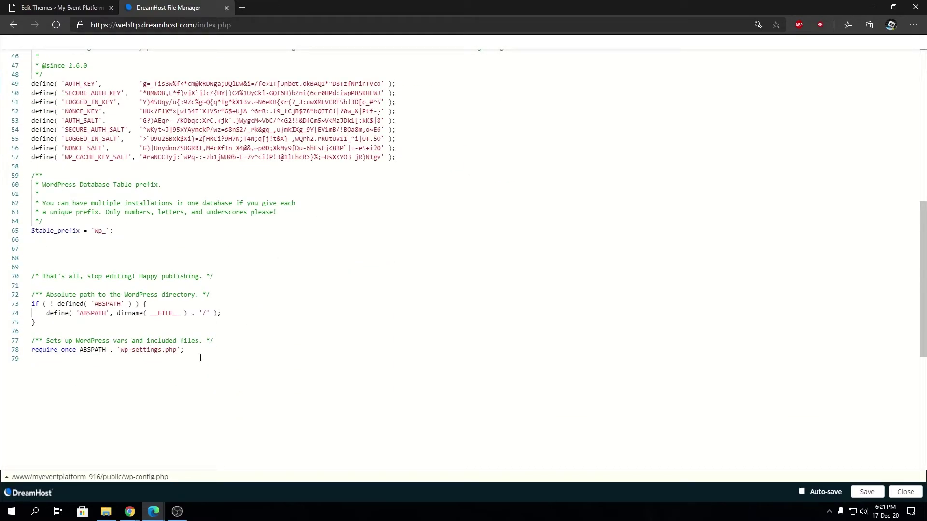
{"action": "scroll", "coordinate": [83, 379], "scroll_direction": "up", "scroll_amount": 7}
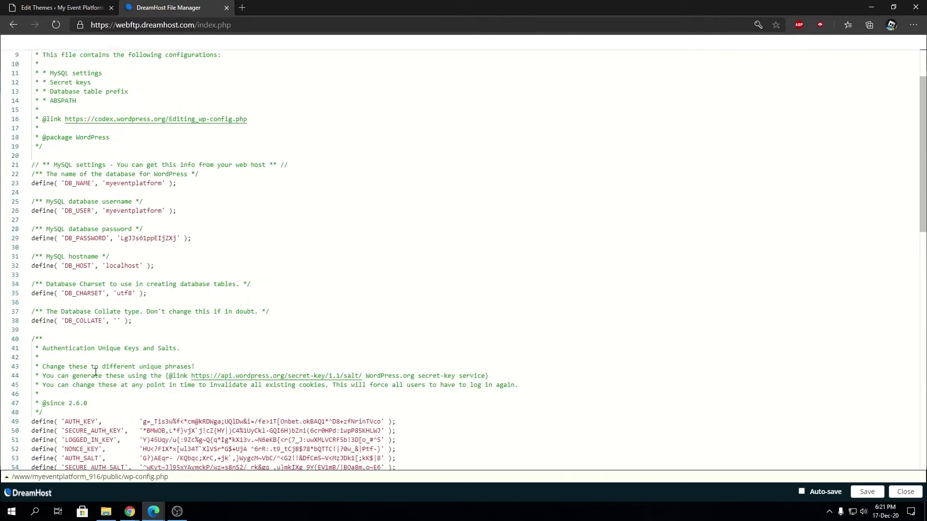
{"action": "scroll", "coordinate": [111, 190], "scroll_direction": "up", "scroll_amount": 2}
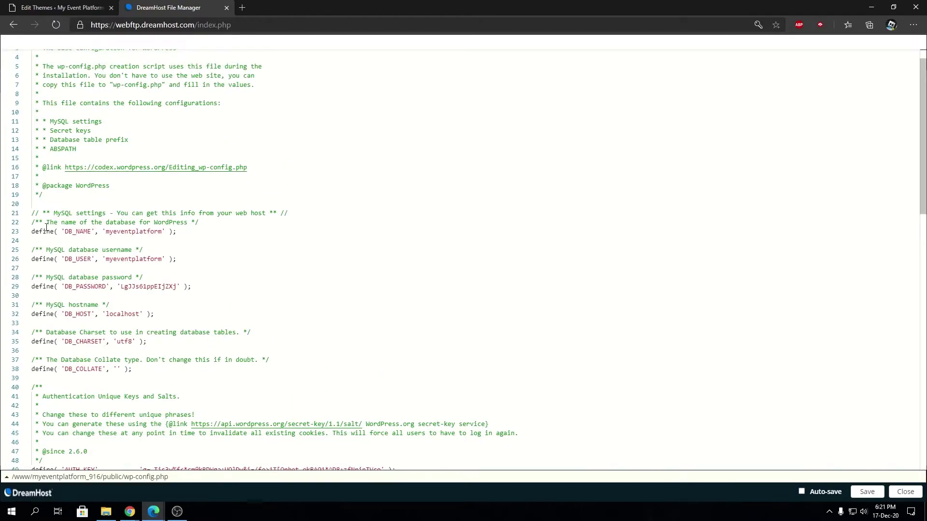
{"action": "left_click", "coordinate": [307, 213]}
{"action": "key", "text": "Up"}
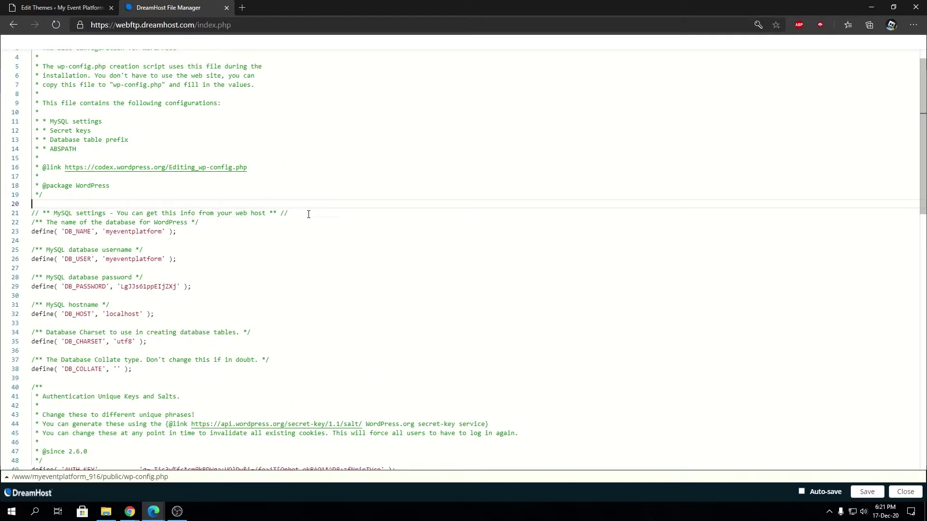
{"action": "type", "text": "// C USTOM"}
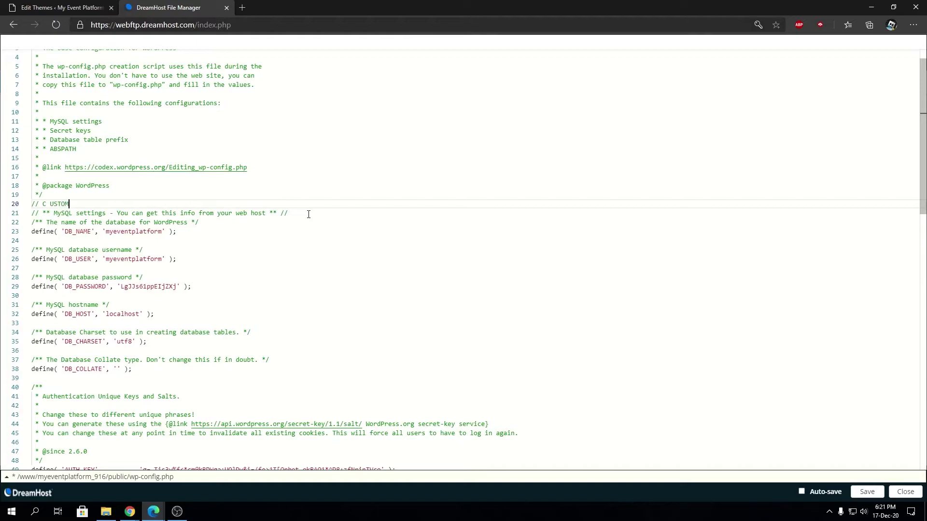
{"action": "type", "text": " SETTING"}
{"action": "key", "text": "BackSpace"}
{"action": "key", "text": "Right"}
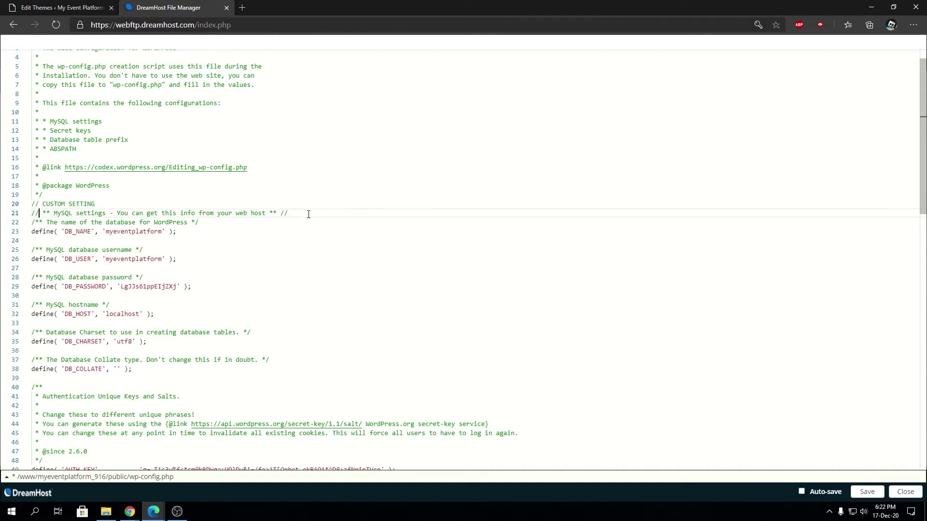
{"action": "key", "text": "Left"}
{"action": "key", "text": "Return"}
{"action": "type", "text": "define( 'DISALLOW_FILE_EDIT', true );"}
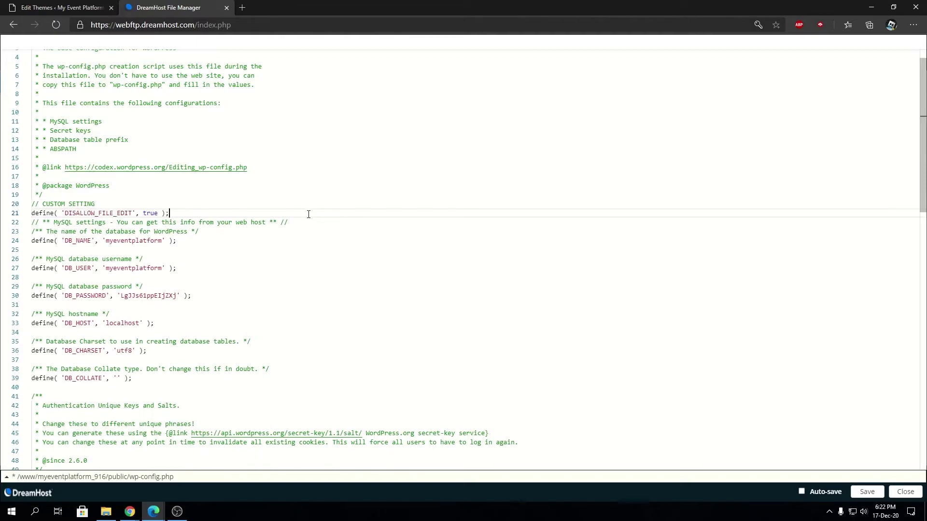
- Highlight define, DISALLOW_FILE_EDIT and true on line 21, then return to the theme editor
{"action": "double_click", "coordinate": [38, 214]}
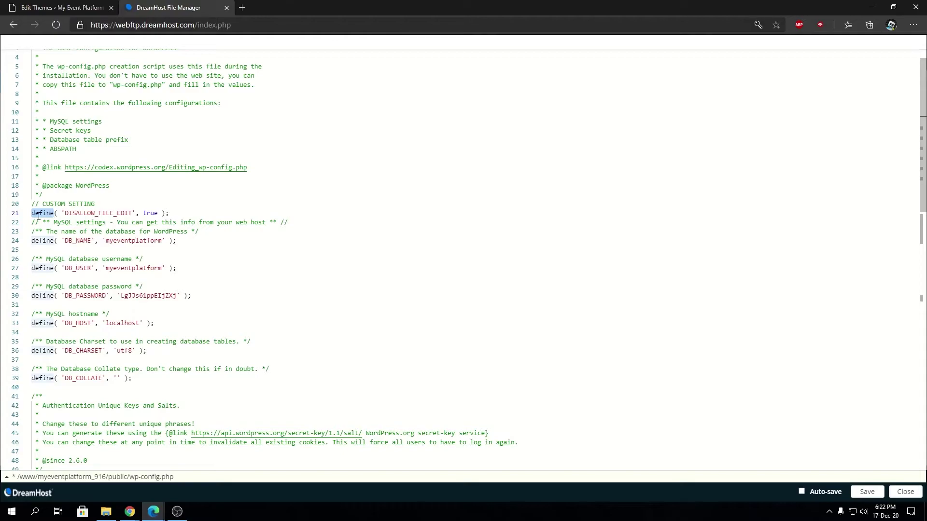
{"action": "left_click_drag", "start_coordinate": [68, 212], "coordinate": [126, 213]}
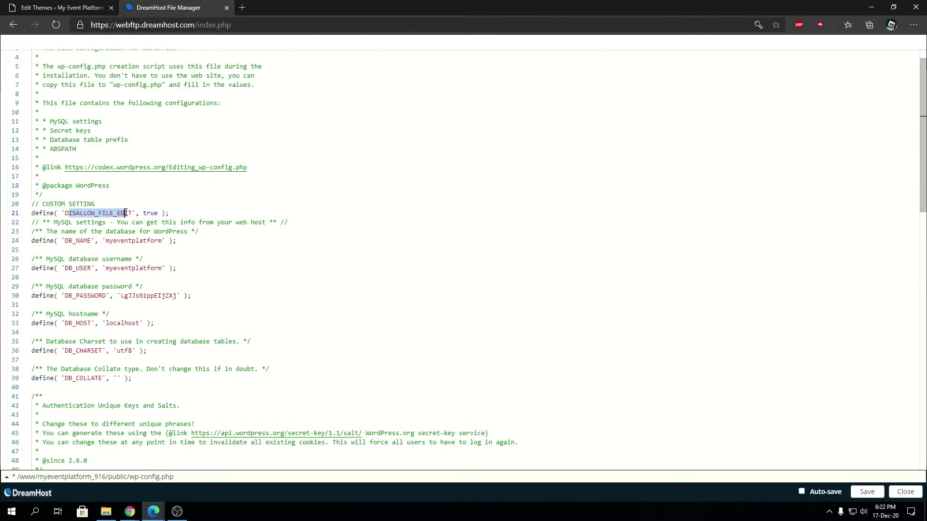
{"action": "left_click", "coordinate": [144, 213]}
{"action": "double_click", "coordinate": [150, 212]}
{"action": "double_click", "coordinate": [43, 213]}
{"action": "left_click", "coordinate": [69, 5]}
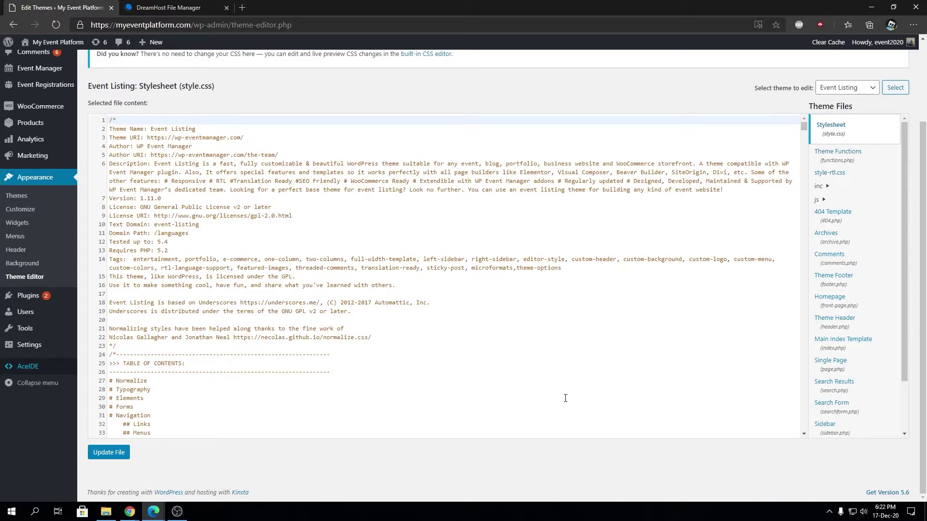
- Compare the unsaved wp-config.php edit with the still-accessible WordPress theme editor
{"action": "left_click", "coordinate": [172, 8]}
{"action": "double_click", "coordinate": [104, 207]}
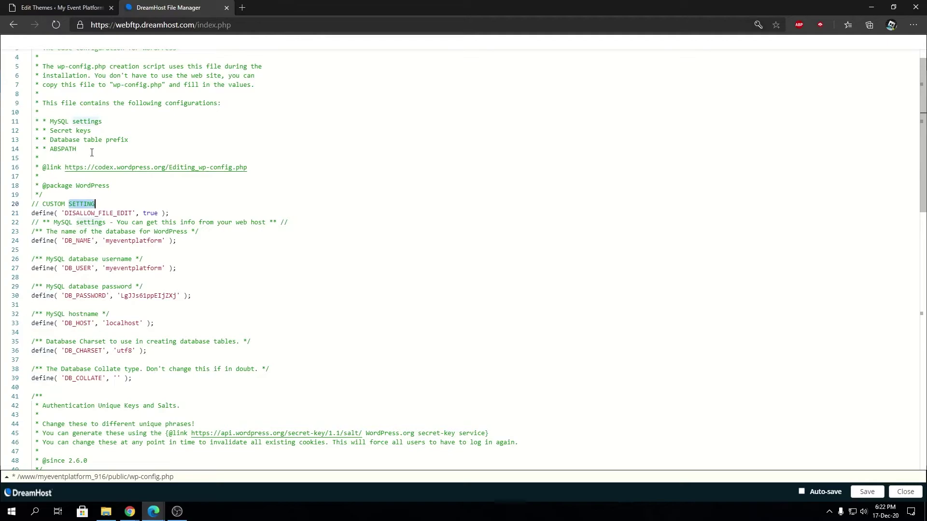
{"action": "left_click", "coordinate": [58, 7]}
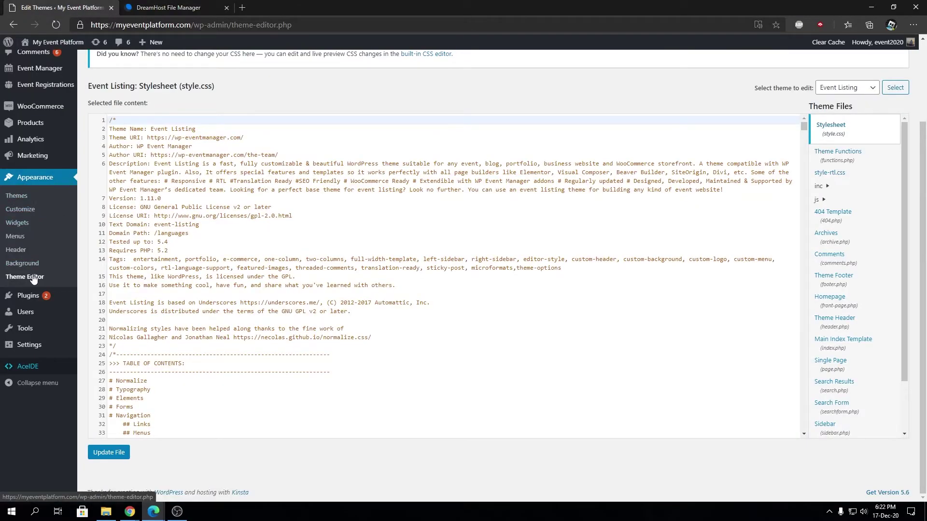
{"action": "mouse_move", "coordinate": [42, 307]}
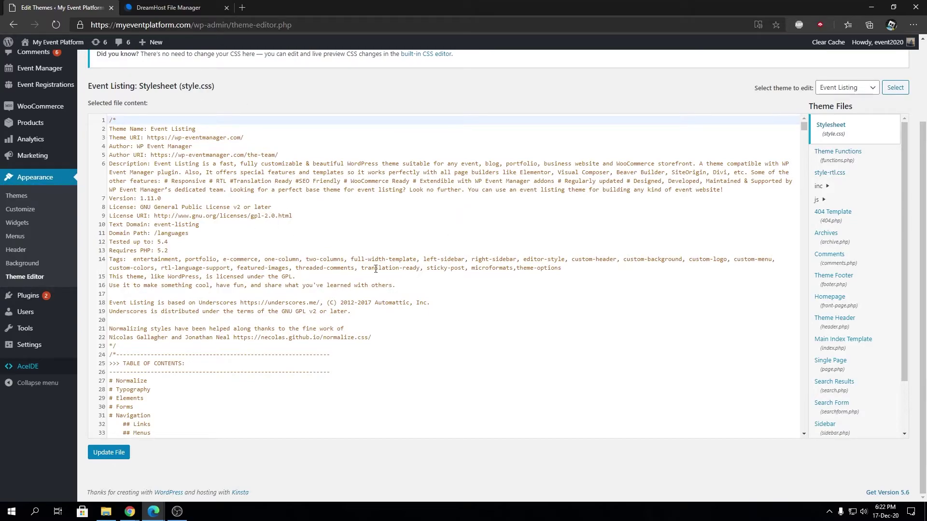
{"action": "scroll", "coordinate": [352, 103], "scroll_direction": "up", "scroll_amount": 3}
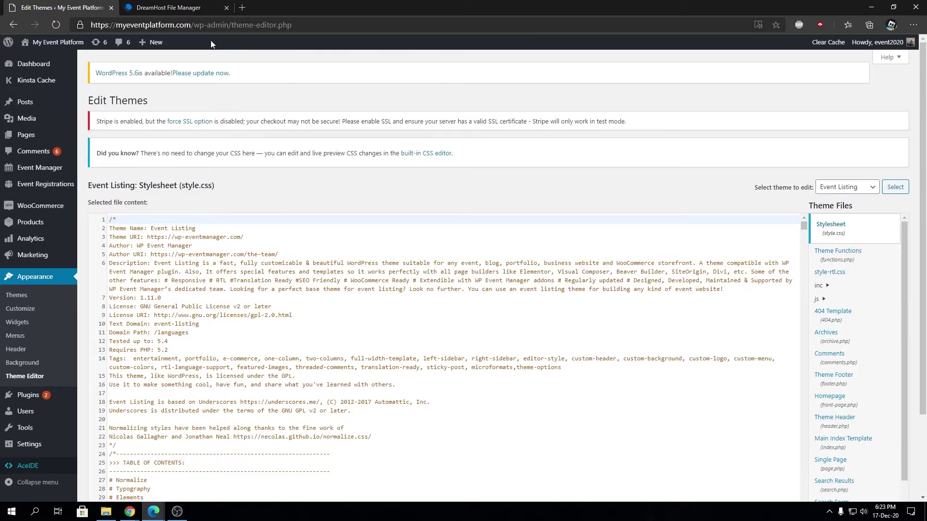
- Save wp-config.php in the DreamHost editor and go back to the WordPress theme editor
{"action": "left_click", "coordinate": [174, 8]}
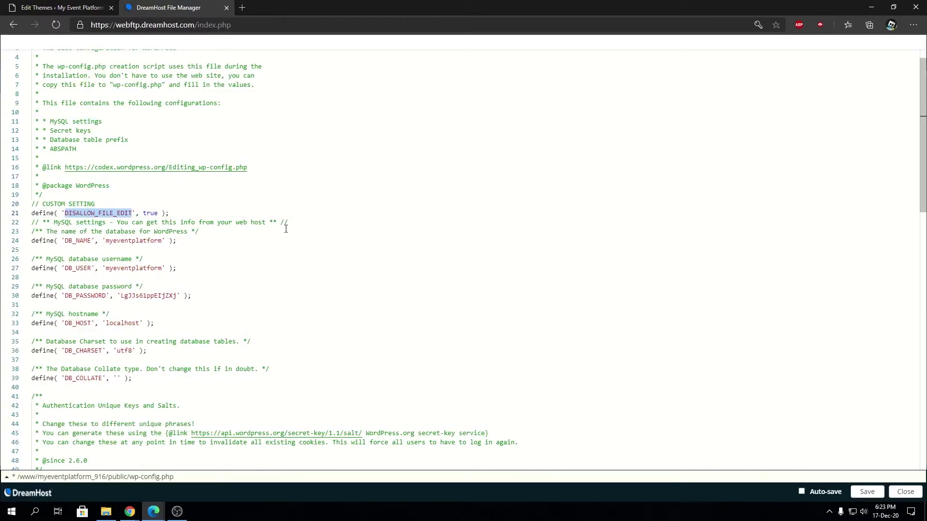
{"action": "left_click", "coordinate": [192, 215]}
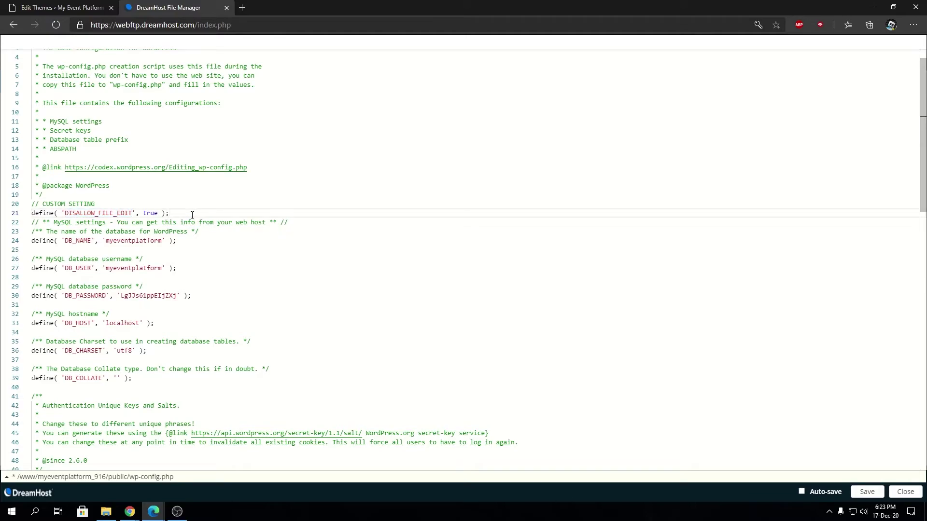
{"action": "left_click", "coordinate": [104, 8]}
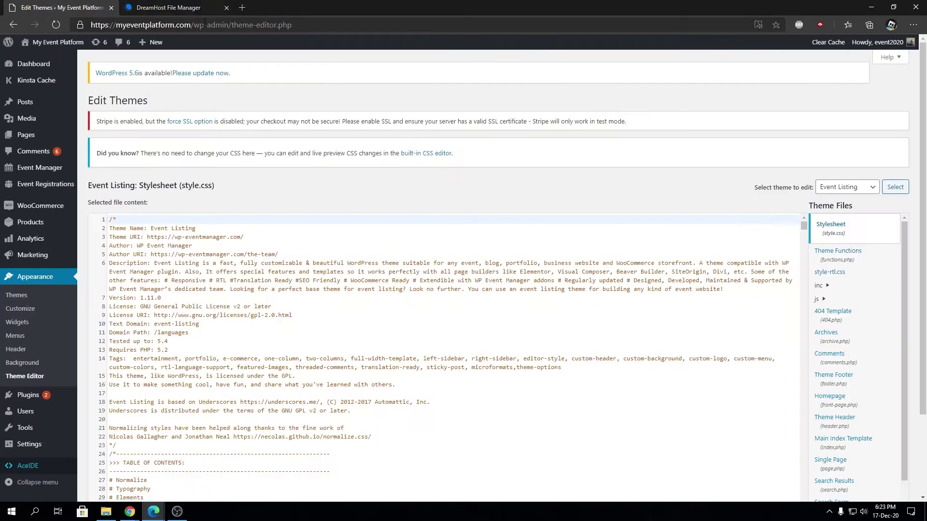
{"action": "left_click", "coordinate": [162, 8]}
{"action": "left_click", "coordinate": [866, 492]}
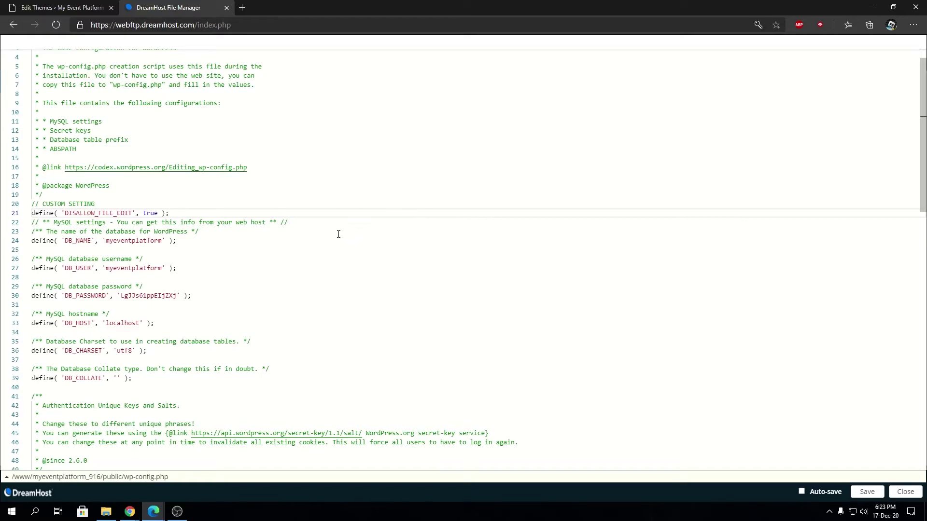
{"action": "left_click", "coordinate": [62, 7]}
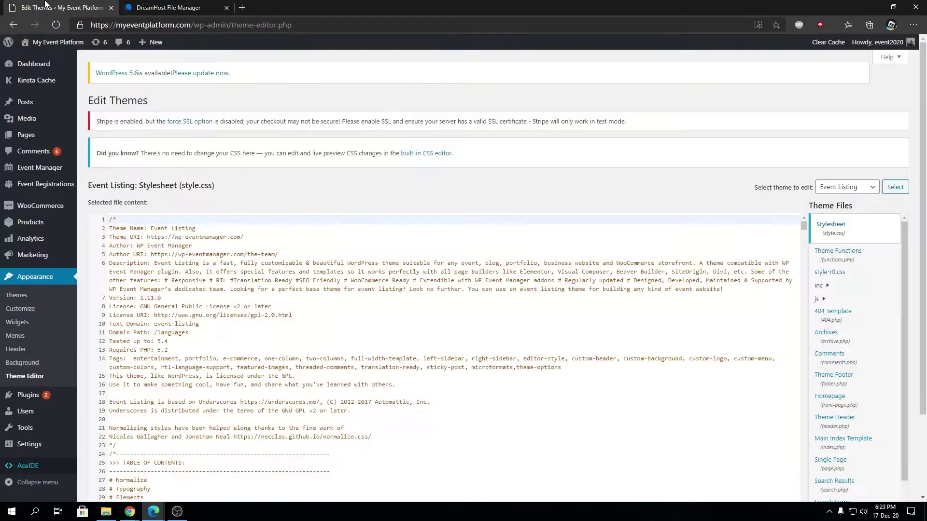
- Reload theme-editor.php to see the access-denied error, then load the /wp-admin/ Dashboard
{"action": "left_click", "coordinate": [60, 25]}
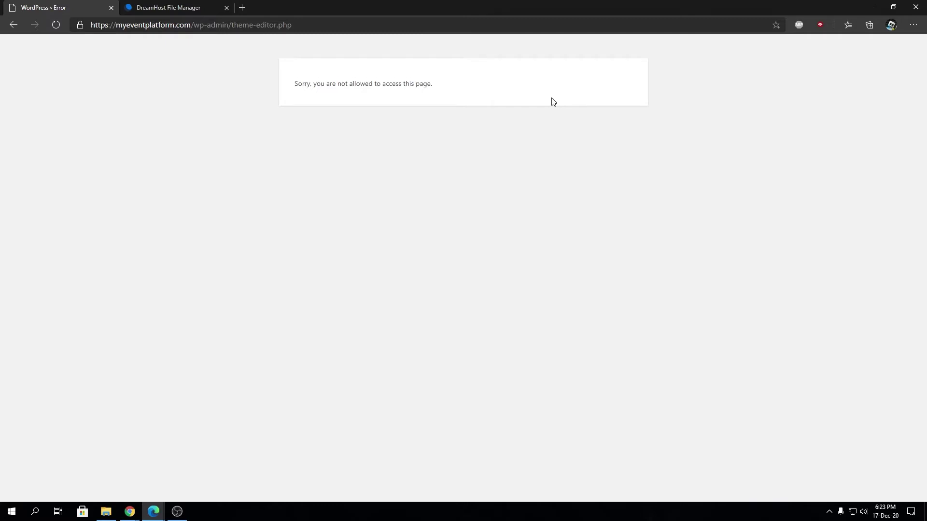
{"action": "left_click", "coordinate": [231, 25]}
{"action": "left_click_drag", "start_coordinate": [232, 25], "coordinate": [422, 35]}
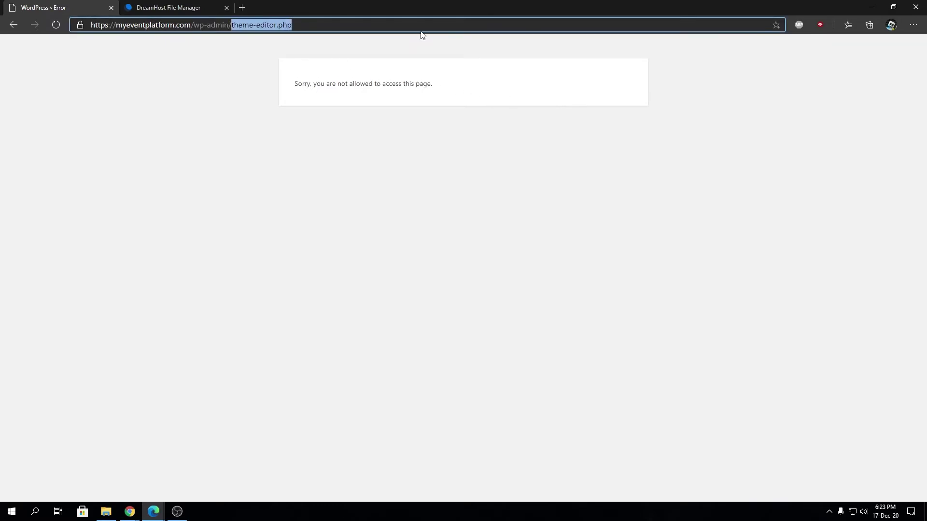
{"action": "key", "text": "BackSpace"}
{"action": "key", "text": "Return"}
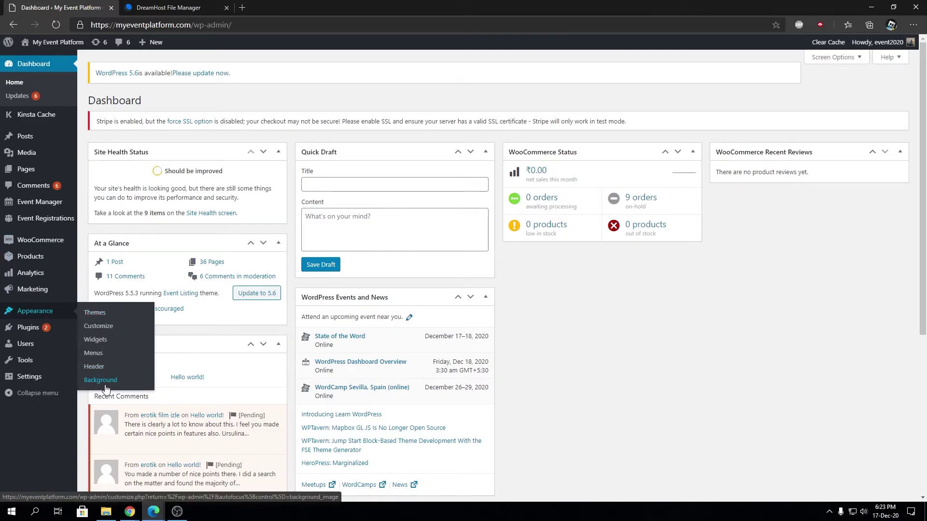
{"action": "mouse_move", "coordinate": [29, 333]}
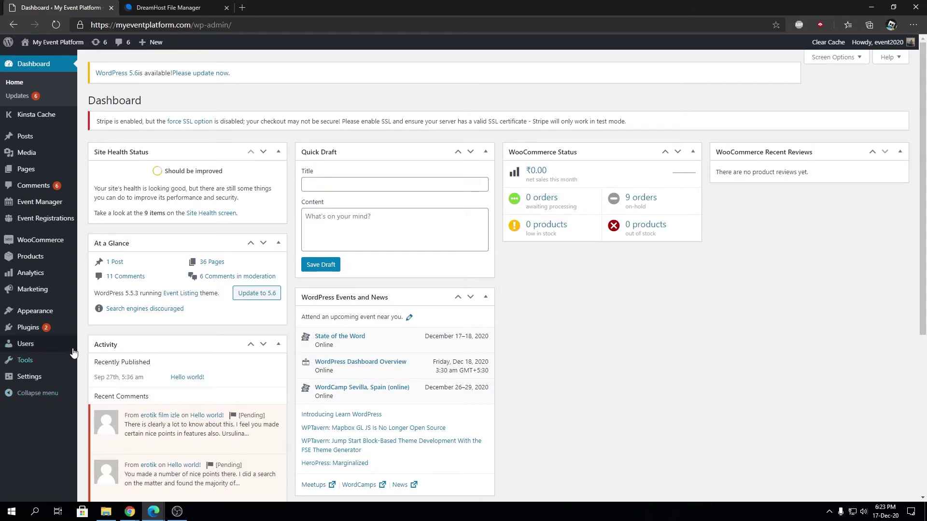
{"action": "left_click", "coordinate": [166, 7]}
{"action": "left_click", "coordinate": [54, 8]}
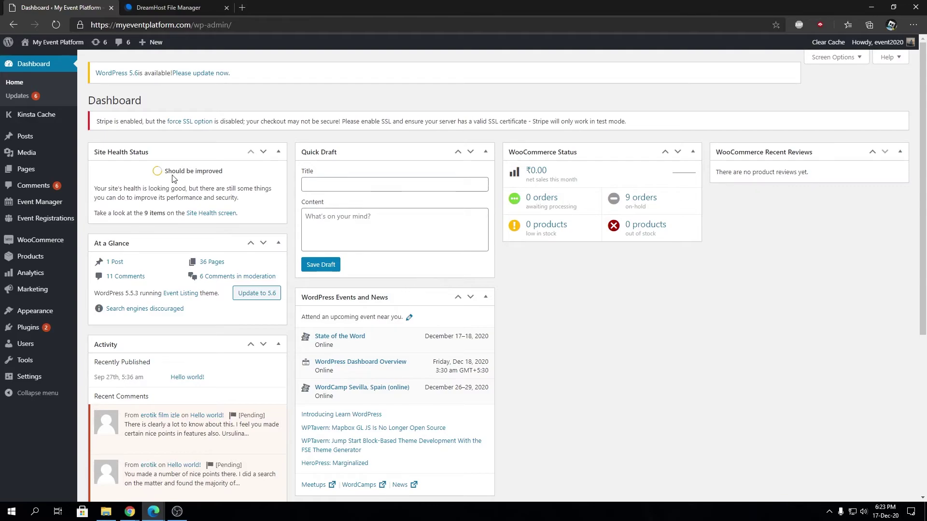
{"action": "mouse_move", "coordinate": [64, 46]}
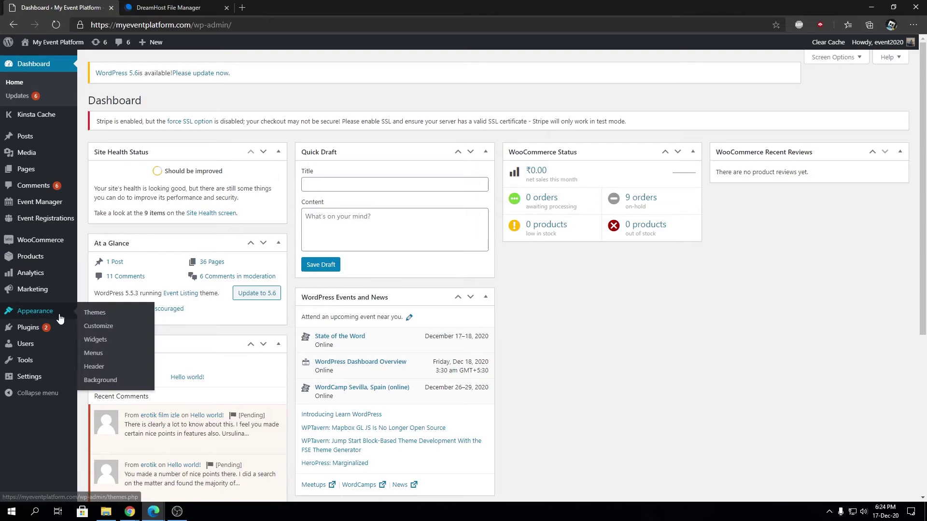
- Open the Customizer from Appearance and show its empty Additional CSS editor
{"action": "left_click", "coordinate": [110, 327]}
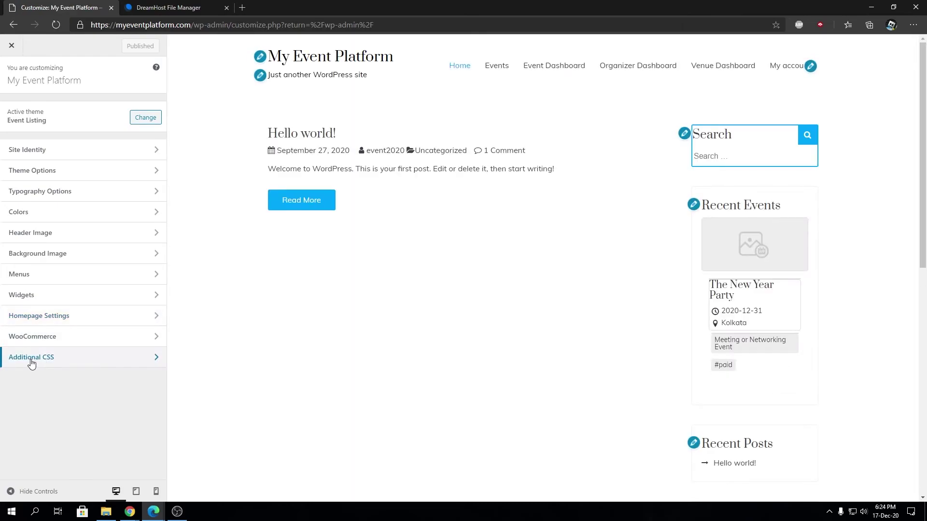
{"action": "left_click", "coordinate": [75, 363]}
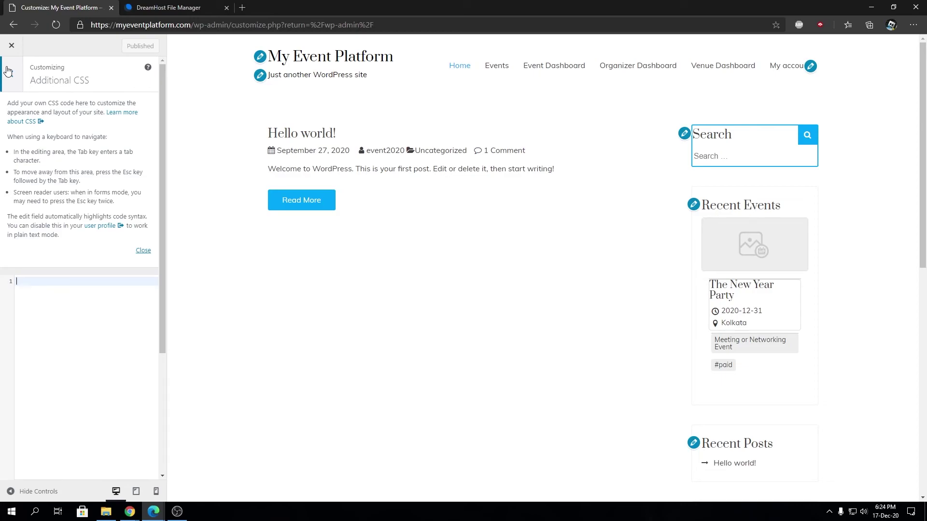
{"action": "left_click", "coordinate": [166, 7]}
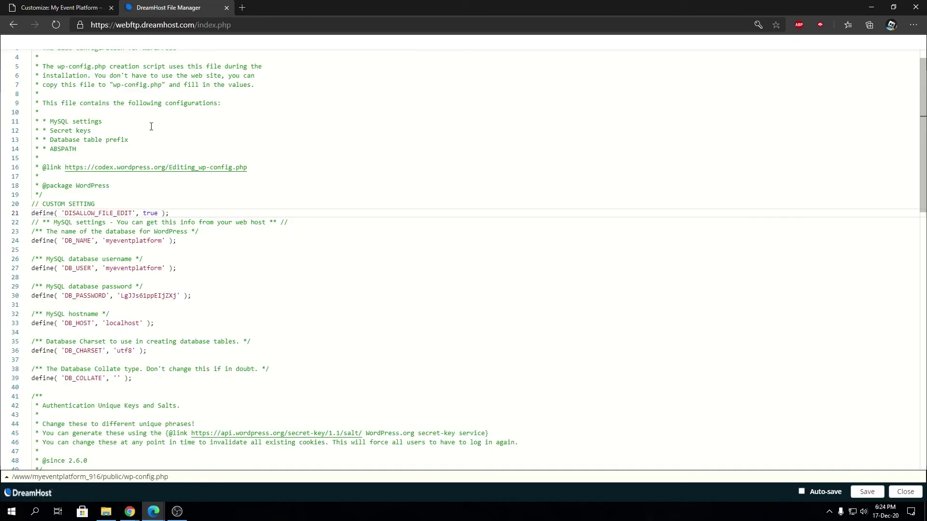
{"action": "triple_click", "coordinate": [91, 213]}
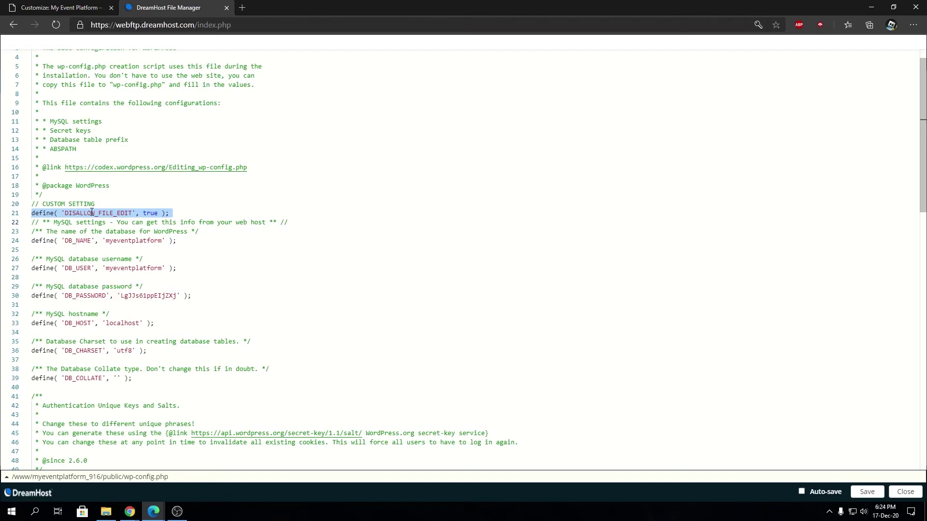
{"action": "left_click", "coordinate": [45, 5]}
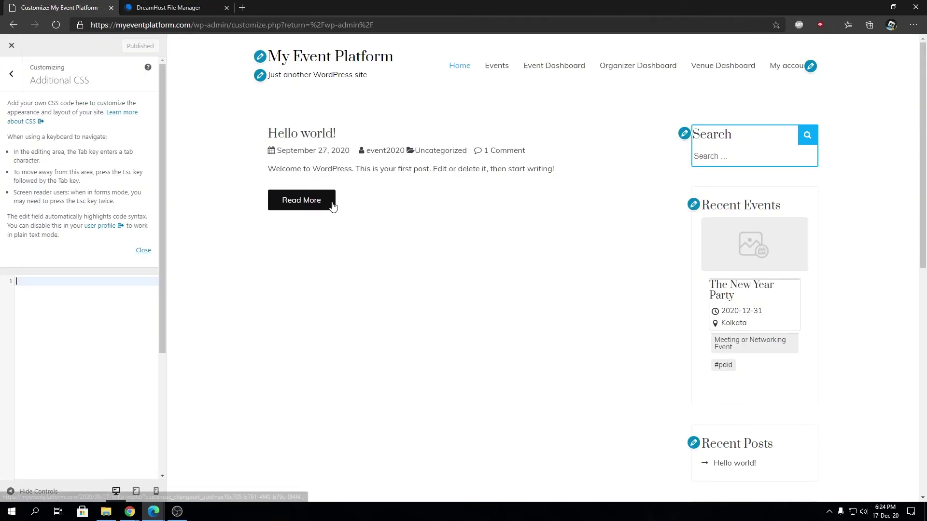
{"action": "left_click", "coordinate": [162, 4]}
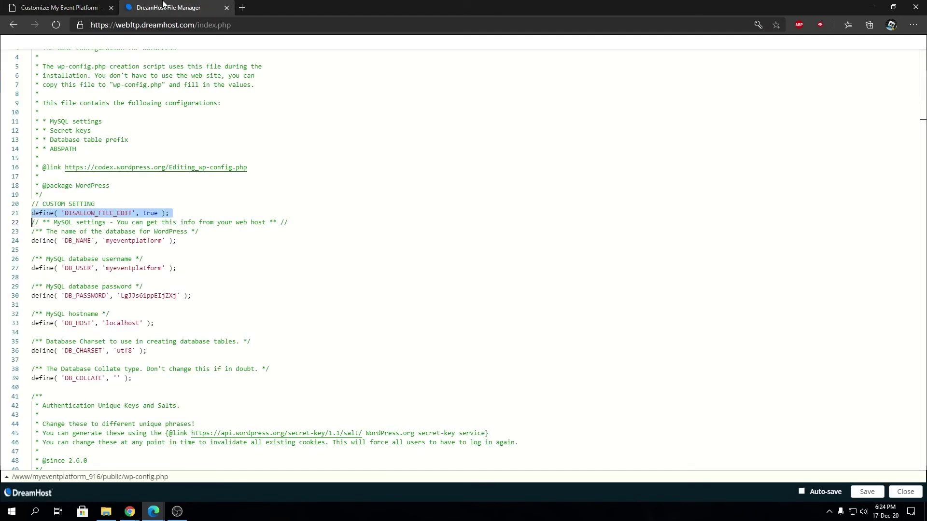
{"action": "left_click", "coordinate": [102, 6]}
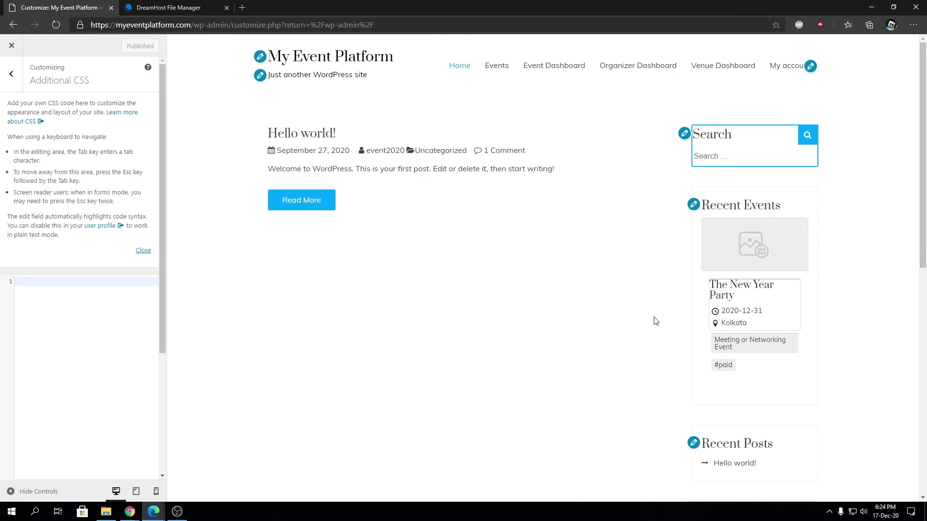